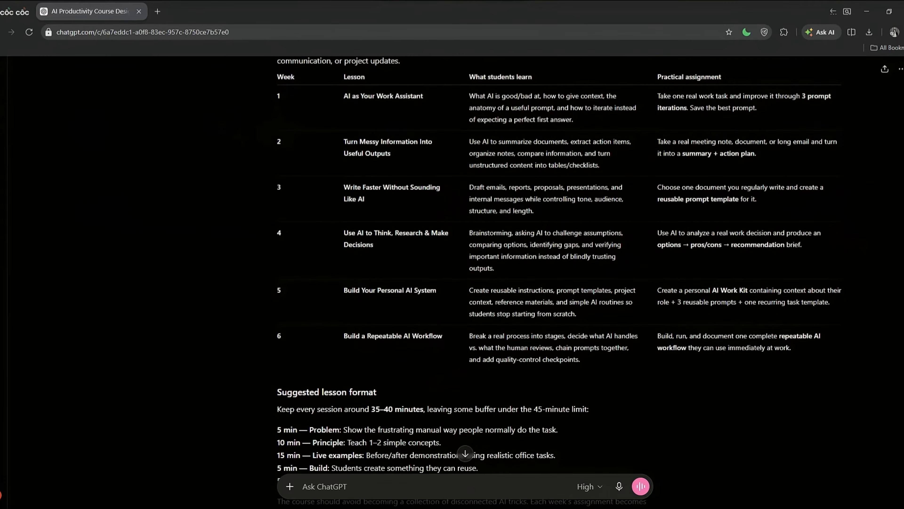
Step: Start a new ChatGPT chat and submit the course prompt for beginner office professionals: lessons under 45 minutes, no coding, weekly assignments, final repeatable AI workflow
scroll(559, 281, "down", 1)
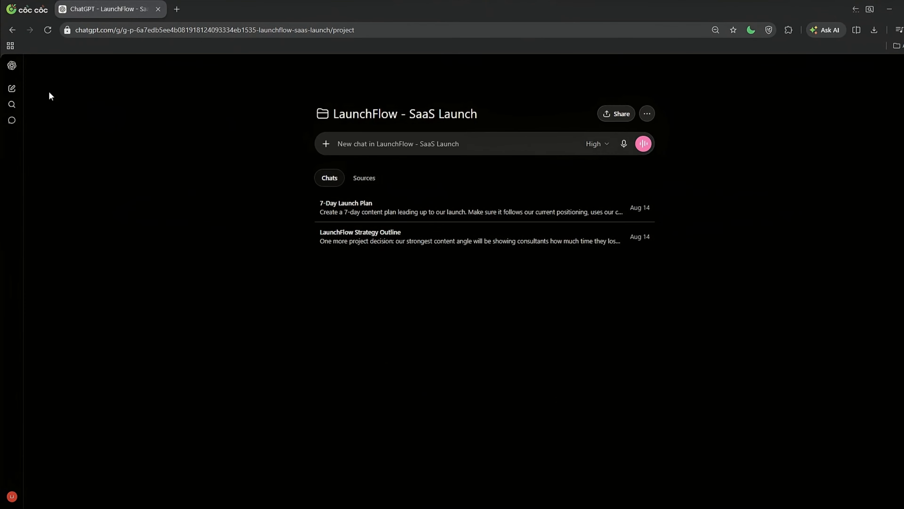
left_click(10, 65)
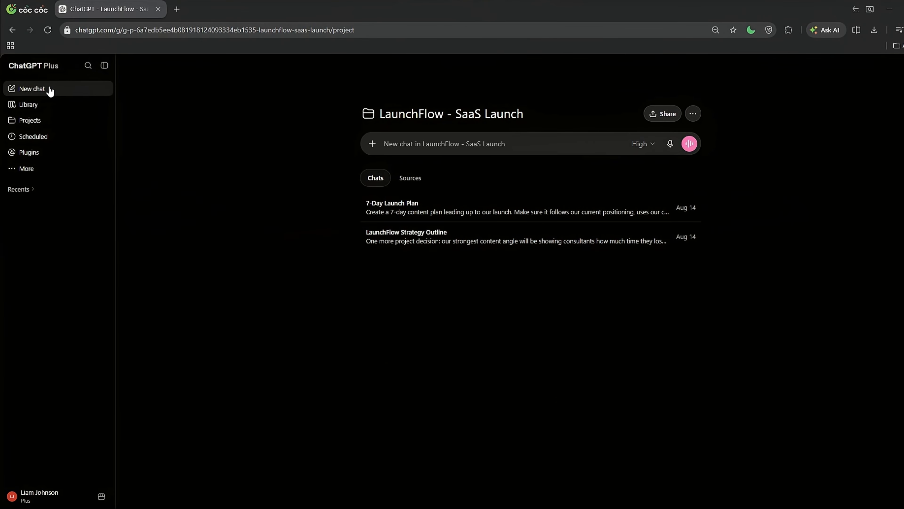
left_click(50, 89)
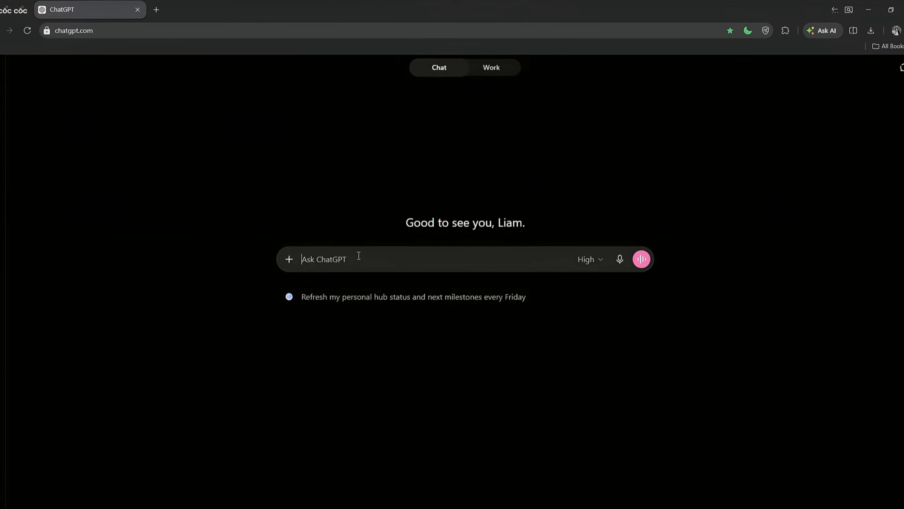
key("ctrl+v")
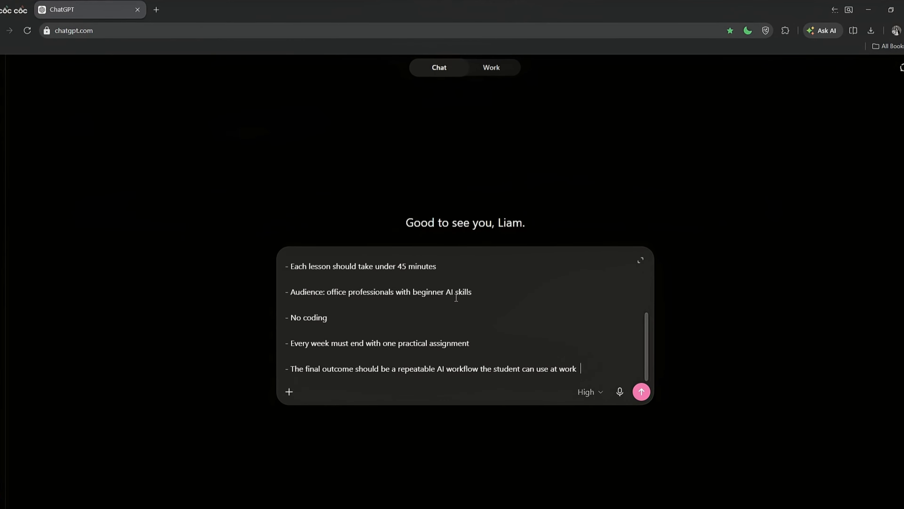
scroll(523, 339, "up", 5)
left_click(641, 392)
left_click(431, 211)
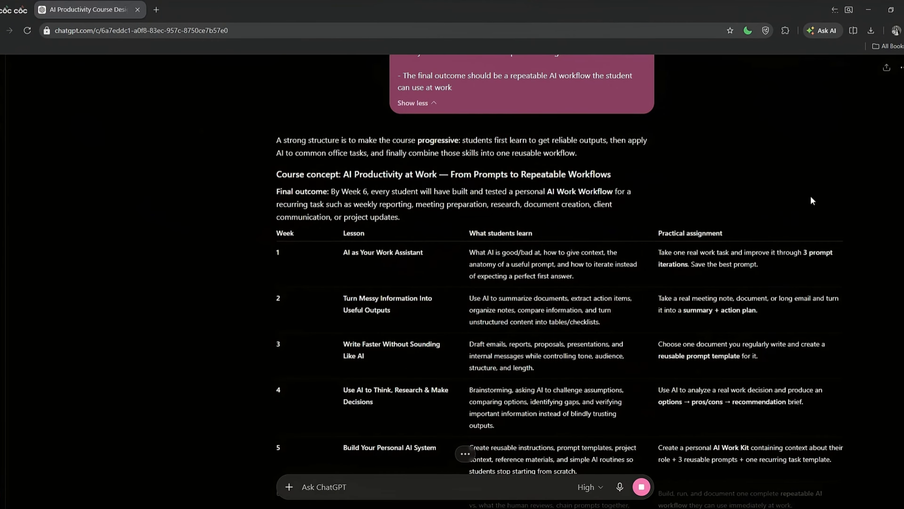
scroll(739, 207, "down", 4)
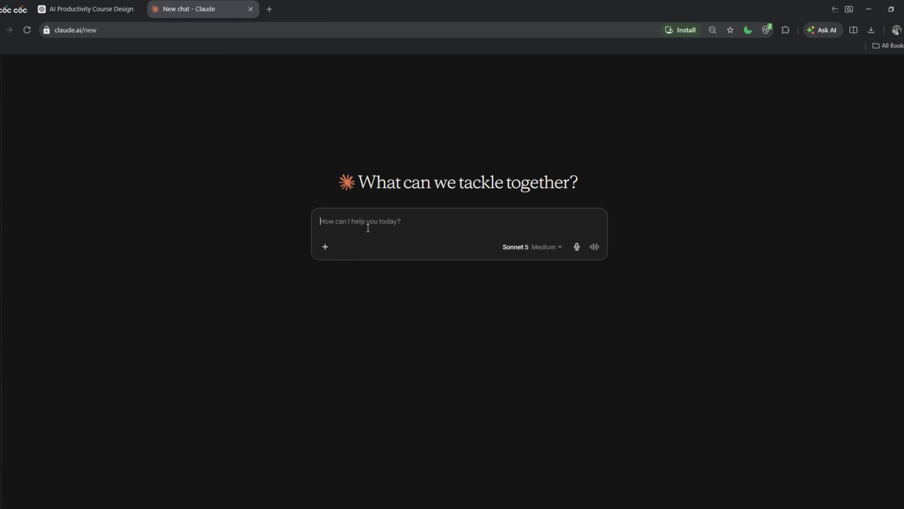
Step: In a new Claude chat, ask to continue building Week 5 of the course with the lesson structure and assignment, and read the reply
type("Let’s continue building Week 5 of the course from where we left off. Give me the lesson structure and assignment.")
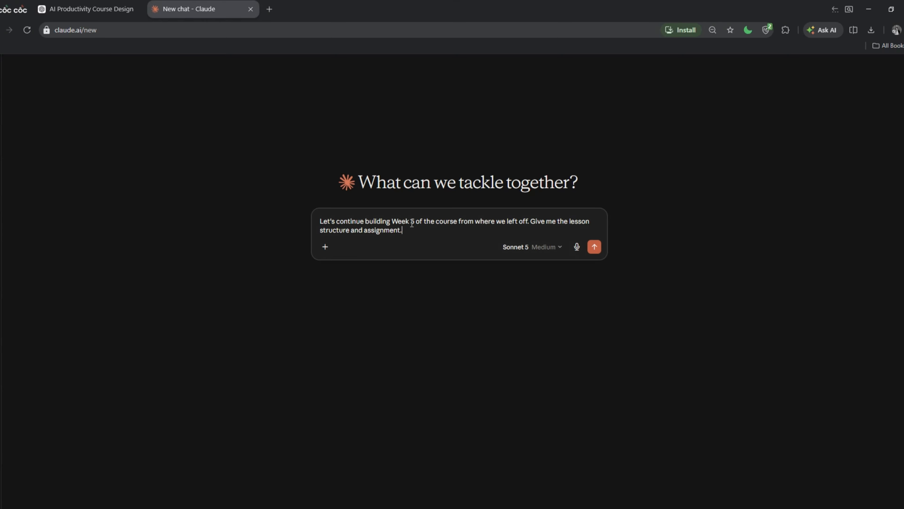
left_click(595, 248)
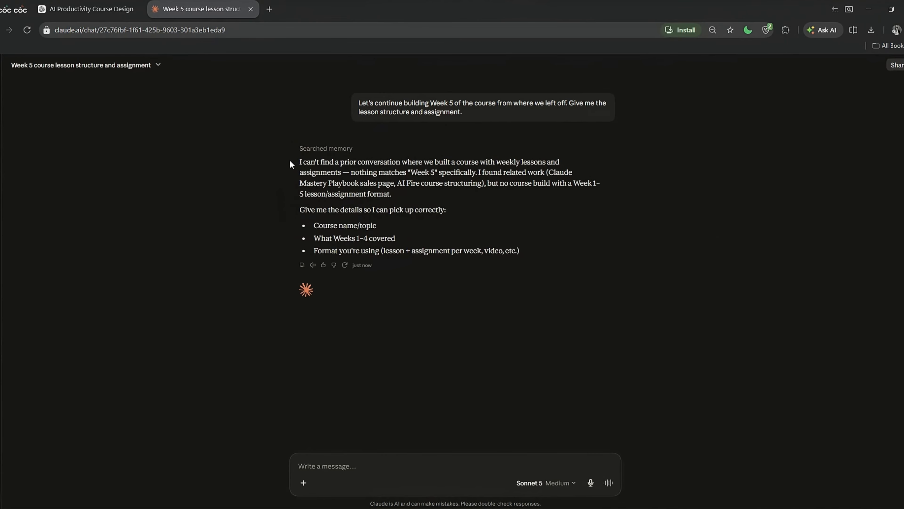
left_click_drag(298, 162, 385, 162)
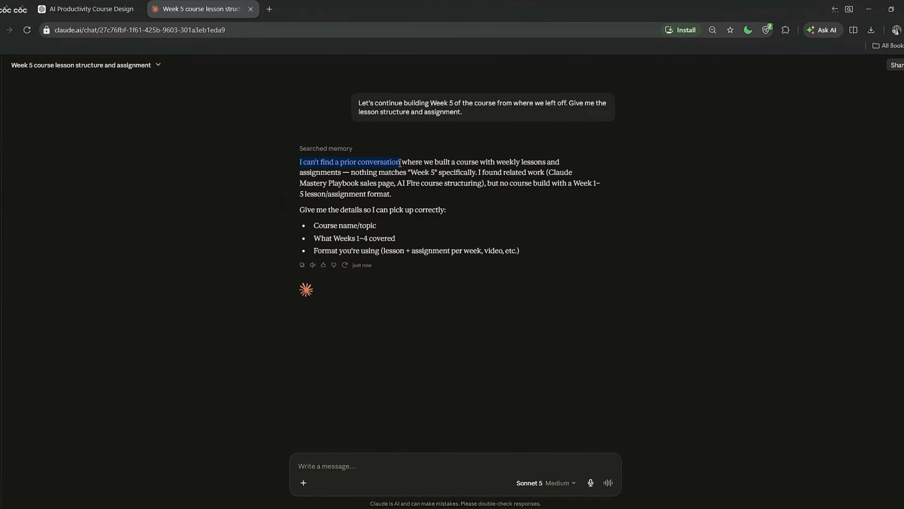
left_click(602, 181)
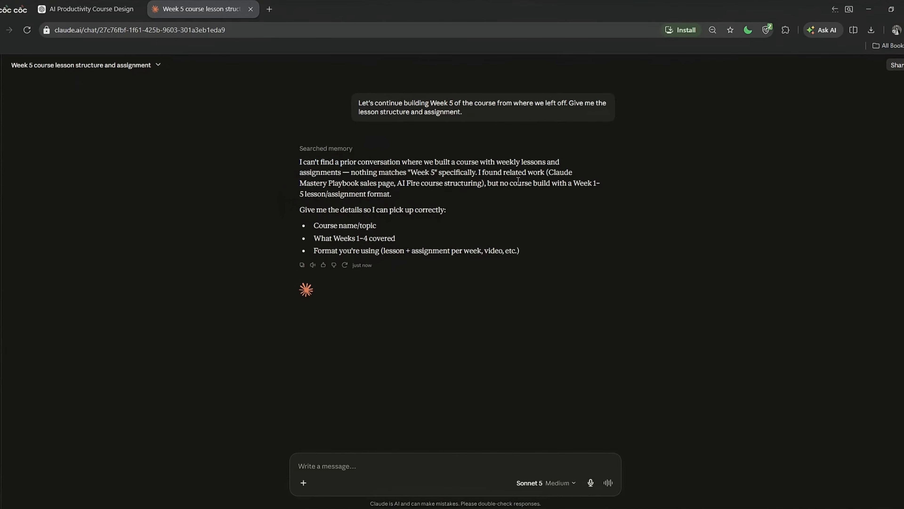
Step: Switch to the ChatGPT course chat and request a SESSION HANDOFF for a fresh AI chat, structured from PROJECT to NEXT ACTION without commentary
key("ctrl+v")
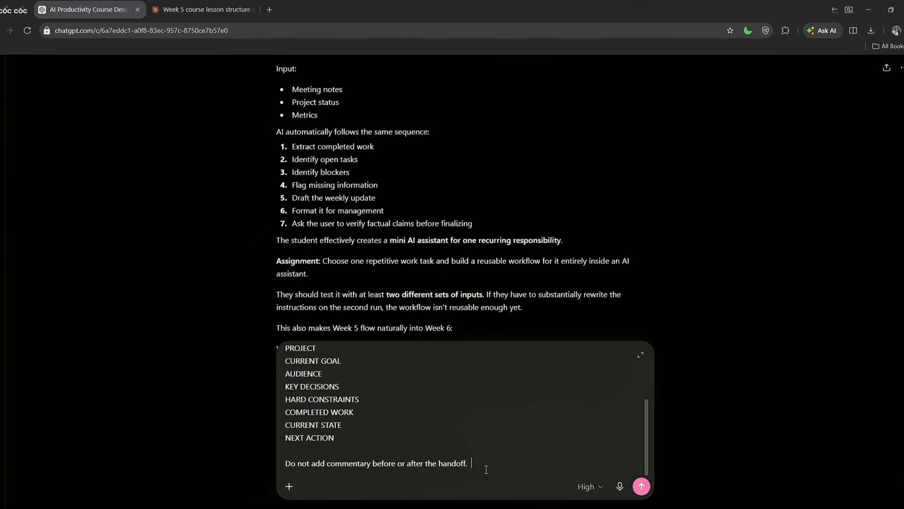
left_click(641, 486)
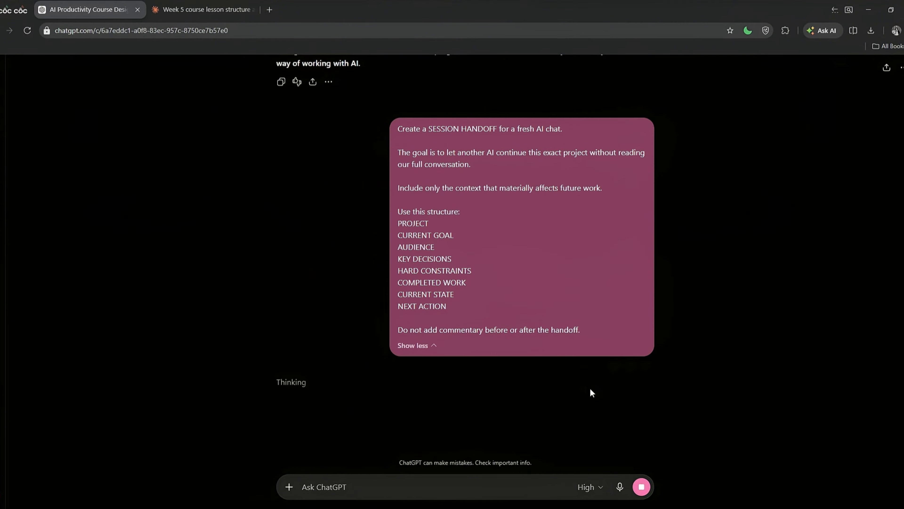
left_click_drag(398, 129, 567, 129)
left_click(826, 150)
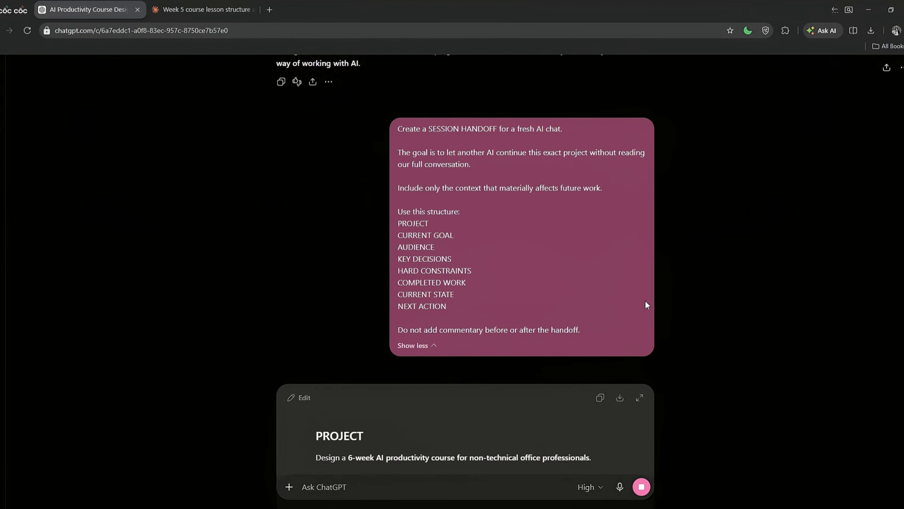
scroll(657, 315, "down", 4)
scroll(707, 321, "down", 5)
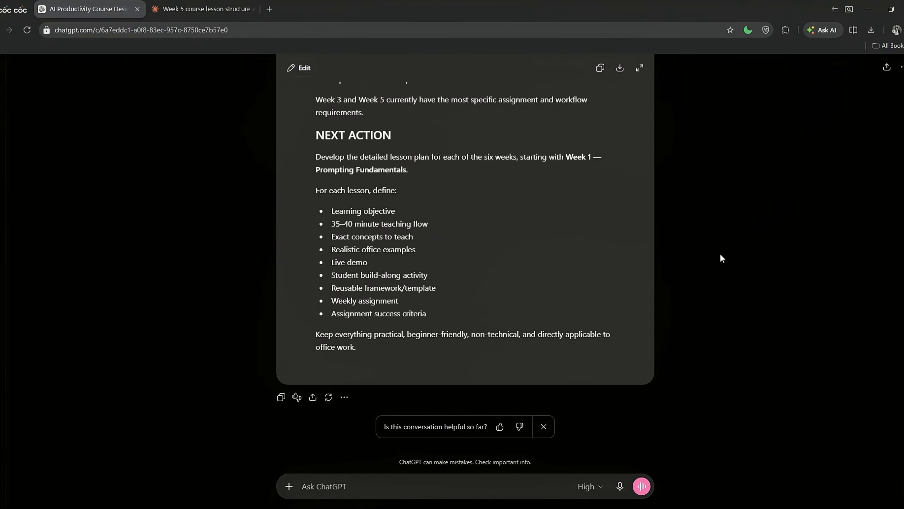
Step: In a new Claude chat, paste the handoff and ask to continue from NEXT ACTION, building Week 5's lesson objective, structure, practical examples and final assignment
left_click(210, 9)
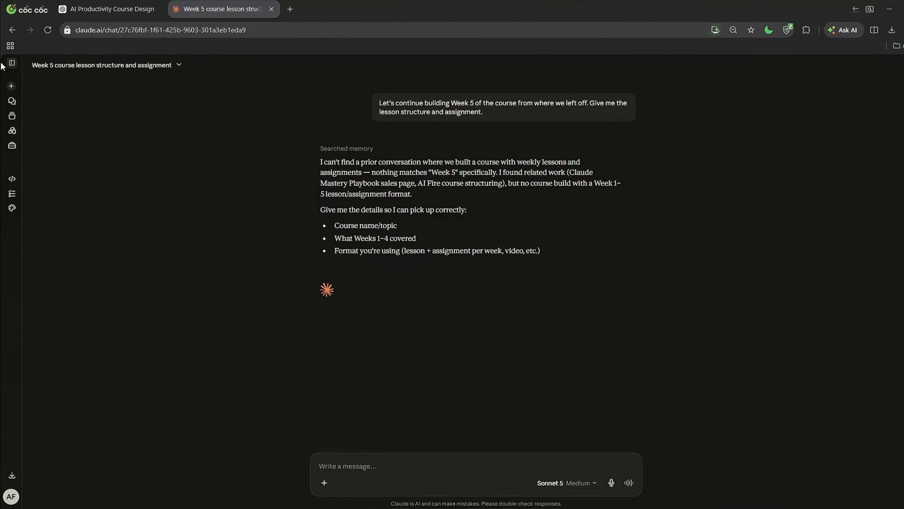
left_click(32, 86)
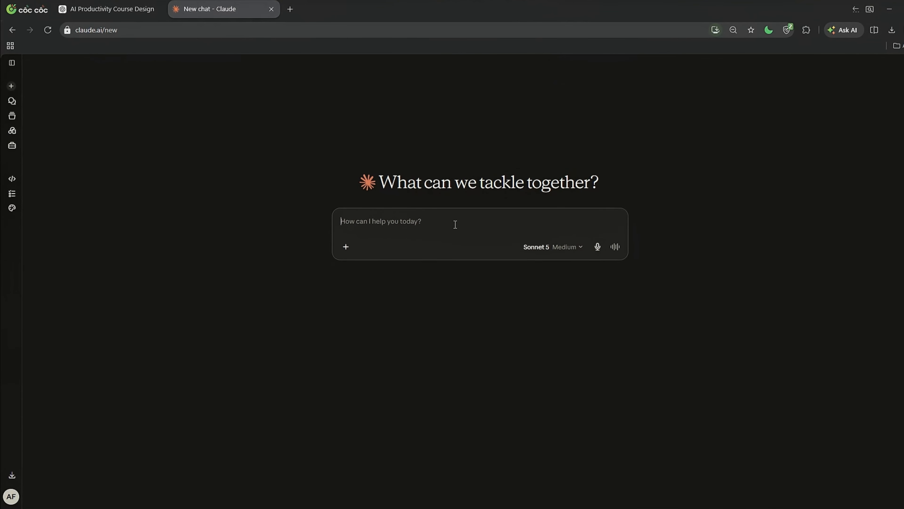
key("ctrl+v")
type("Continue from NEXT ACTION.  Build Week 5 with: 1. Lesson objective 2. Lesson structure 3. Practical examples 4. Final assignment")
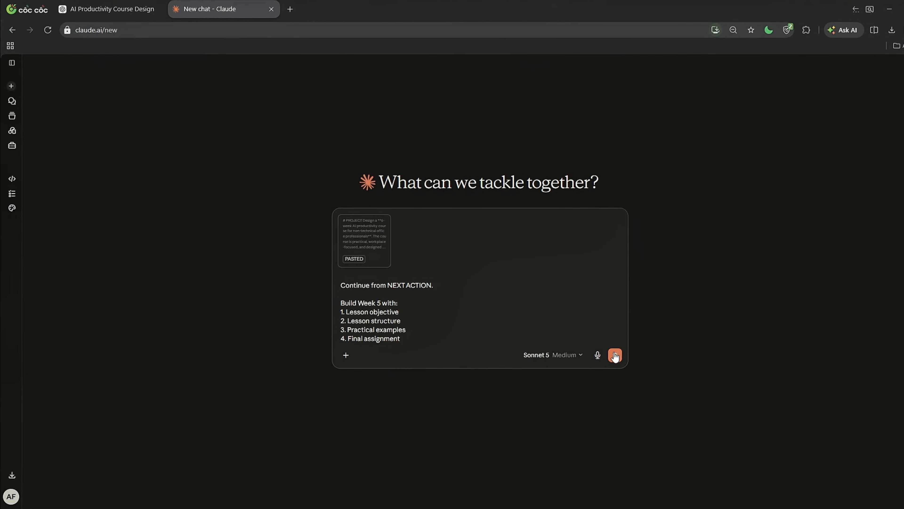
left_click(615, 356)
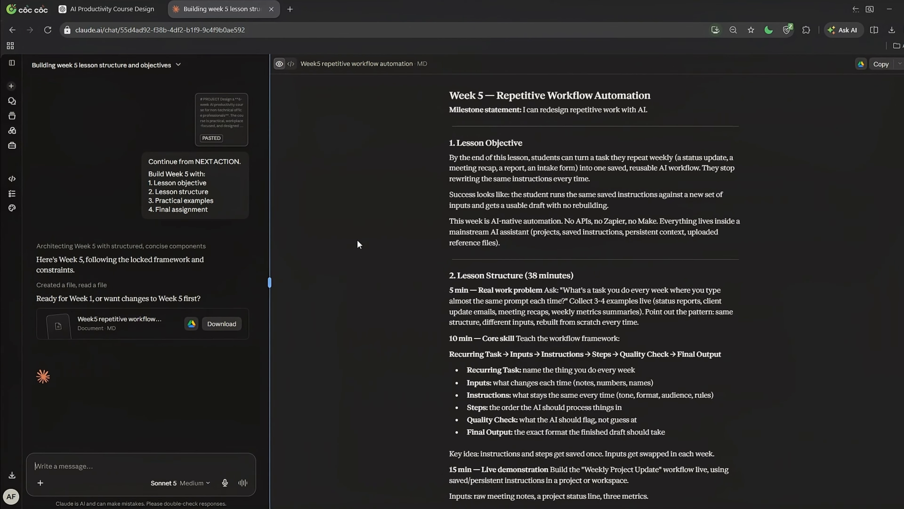
Step: Review the generated Week 5 document from its title to the weekly assignment and compare it with the original ChatGPT course outline
left_click_drag(450, 95, 852, 86)
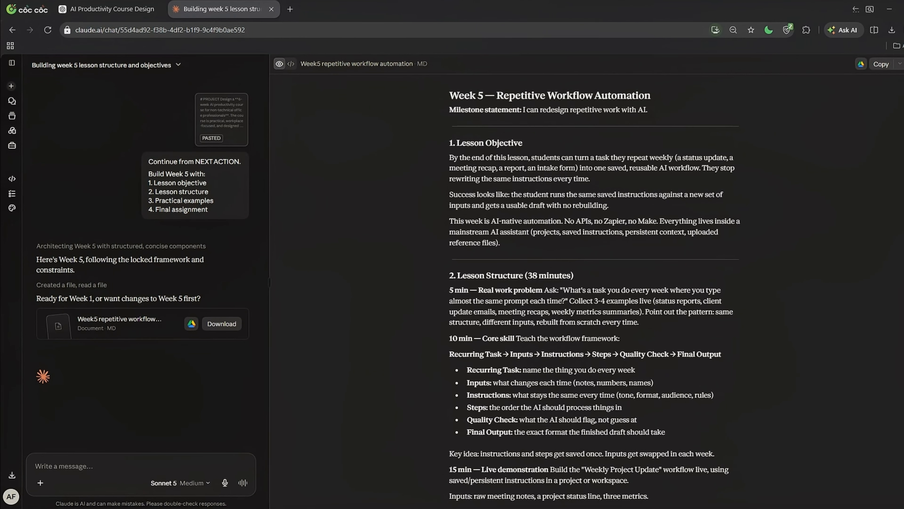
scroll(594, 292, "down", 7)
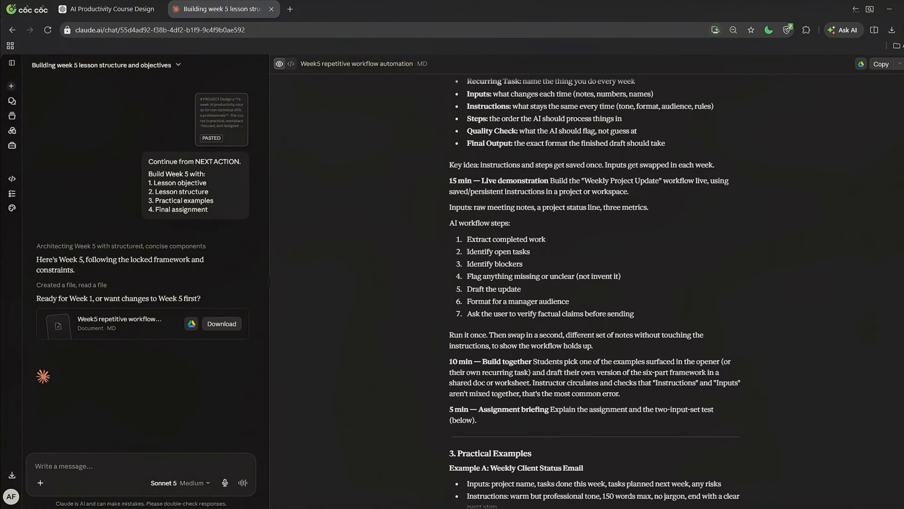
scroll(594, 292, "down", 12)
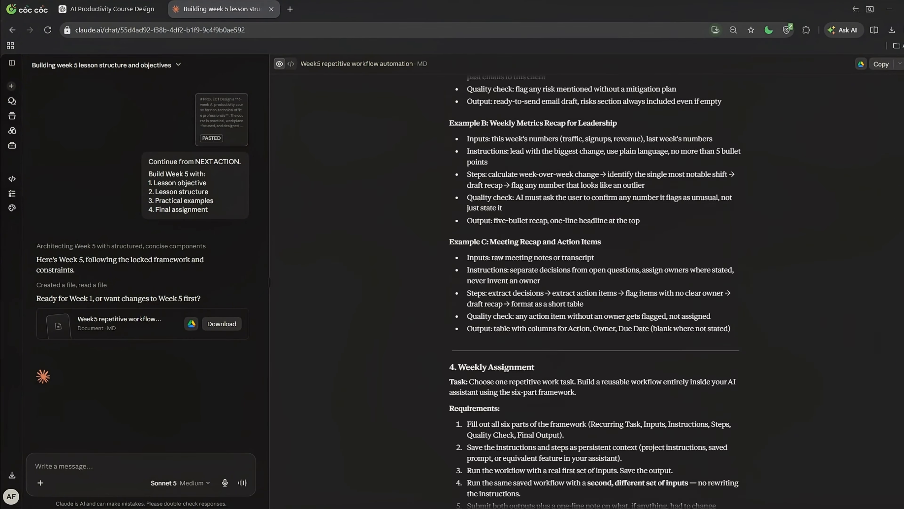
scroll(594, 292, "down", 3)
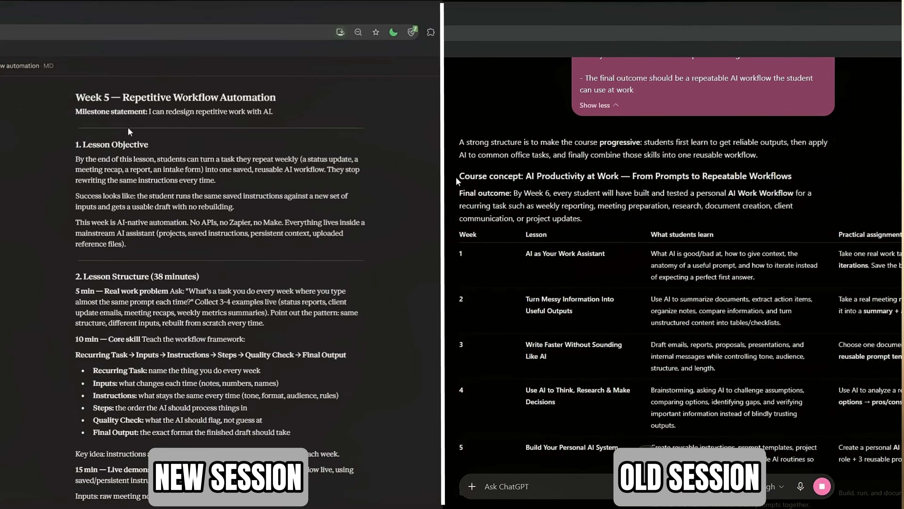
left_click_drag(459, 175, 857, 182)
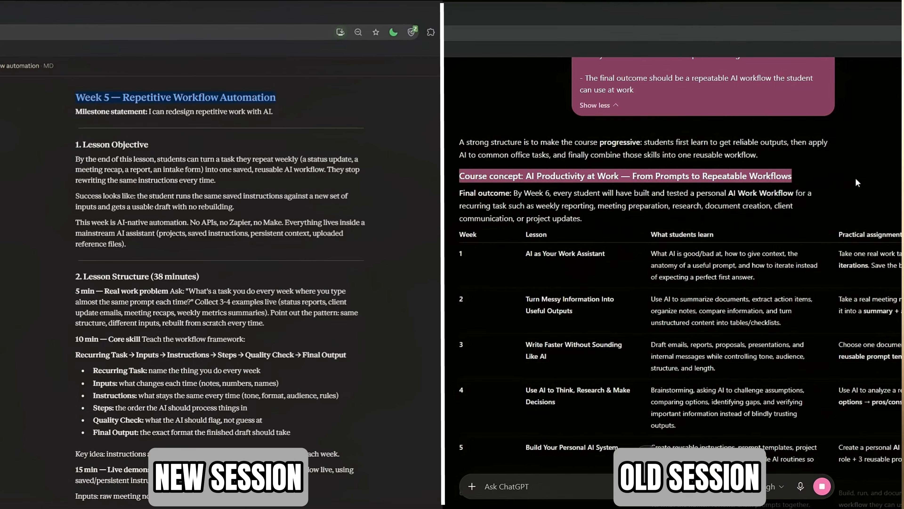
scroll(897, 206, "down", 4)
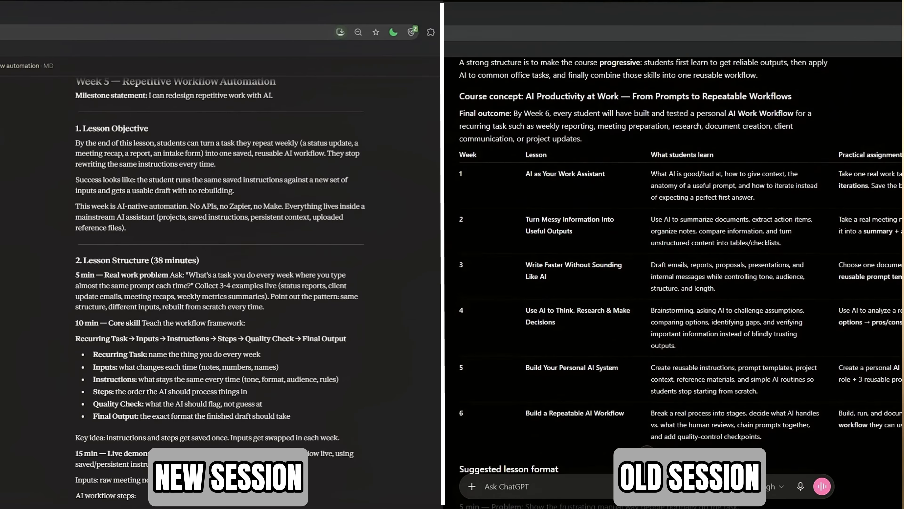
scroll(220, 284, "down", 5)
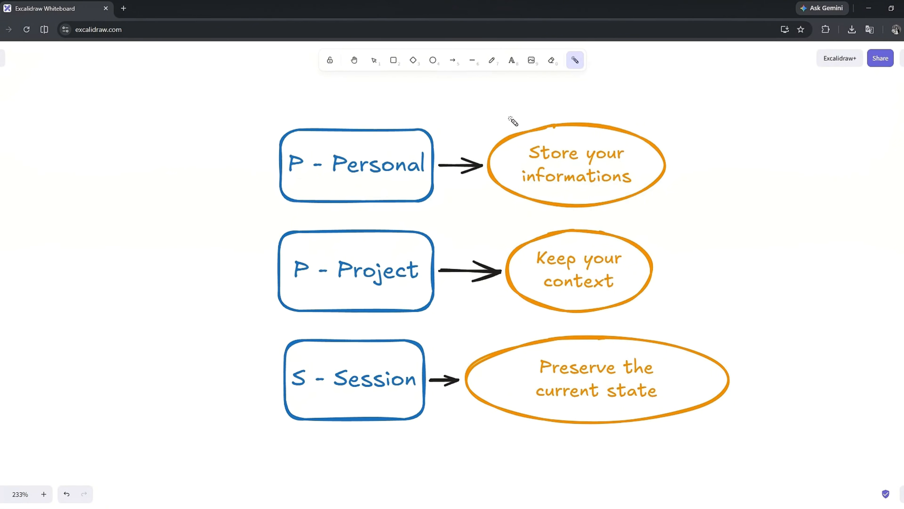
Step: Point out the Personal box in the Excalidraw diagram and review the AI Fire Memory File in Google Docs
mouse_move(255, 177)
left_mouse_down()
mouse_move(656, 485)
mouse_move(382, 79)
mouse_move(373, 289)
mouse_move(472, 233)
left_mouse_up()
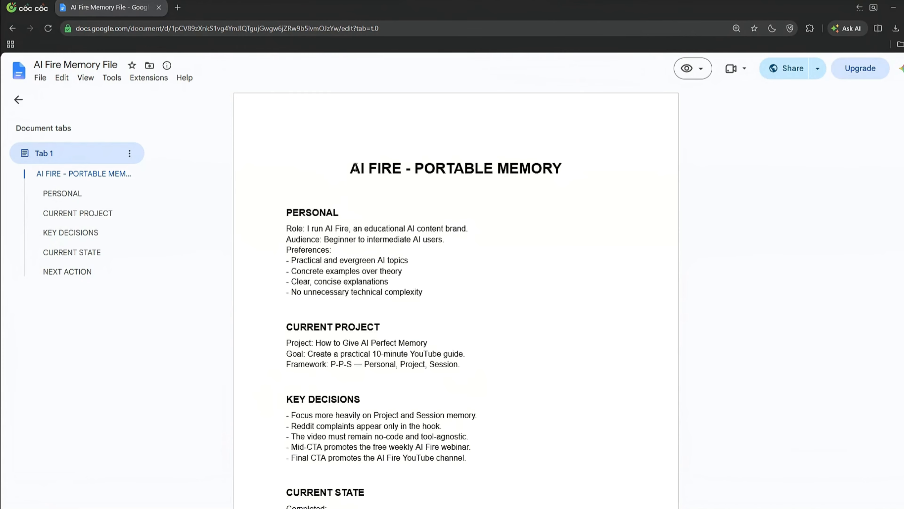
left_click_drag(356, 166, 558, 164)
left_click(379, 226)
scroll(893, 136, "down", 3)
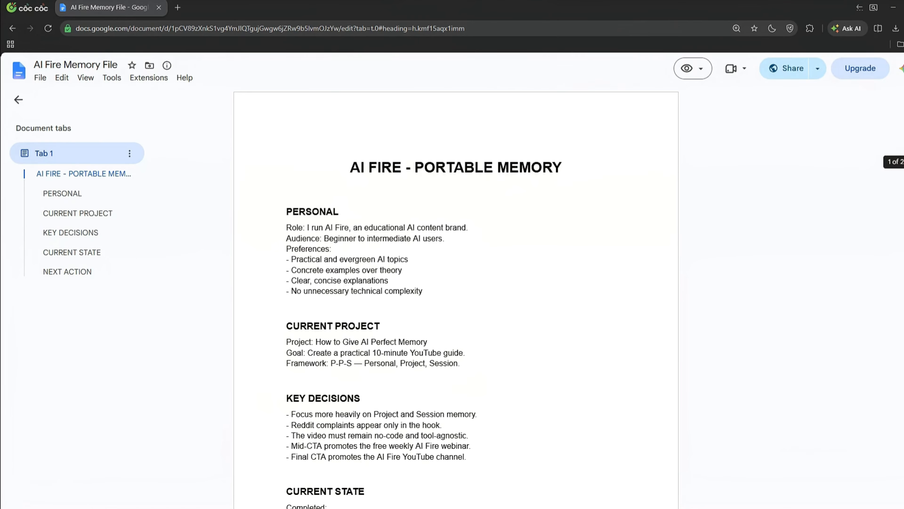
scroll(456, 295, "down", 2)
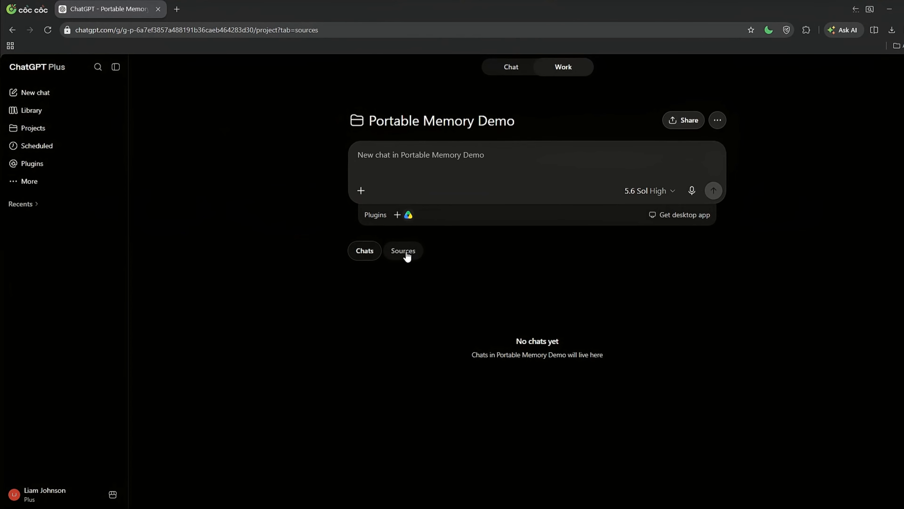
Step: In ChatGPT's Portable Memory Demo project, add the memory file from Google Drive as a source and ask about current work, constraints and next task
left_click(407, 256)
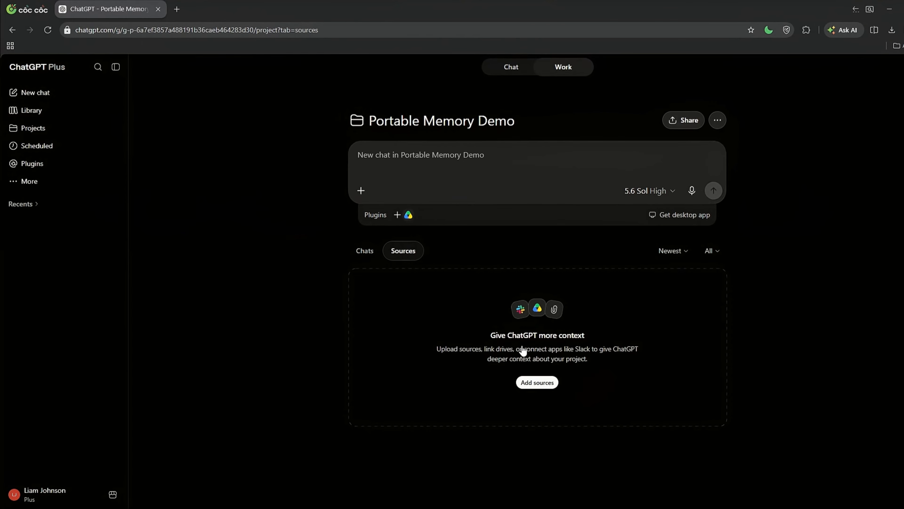
left_click(537, 378)
left_click(570, 335)
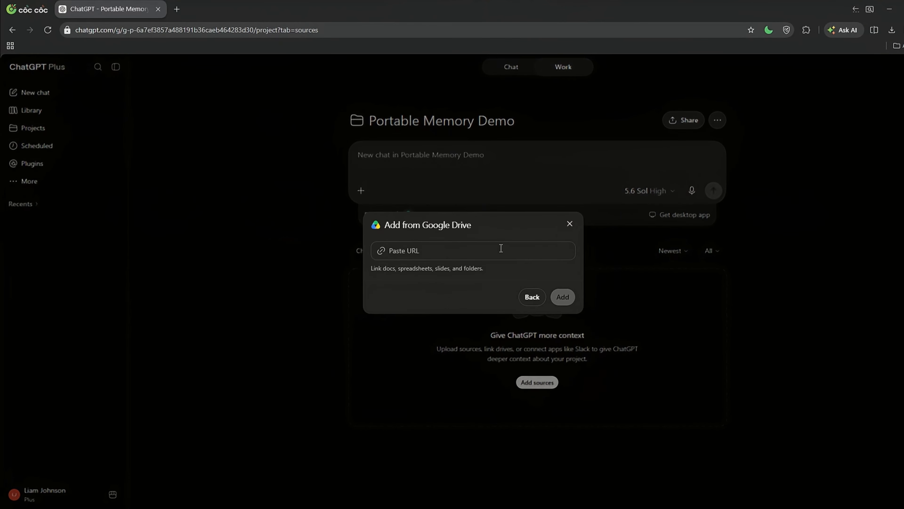
left_click(551, 295)
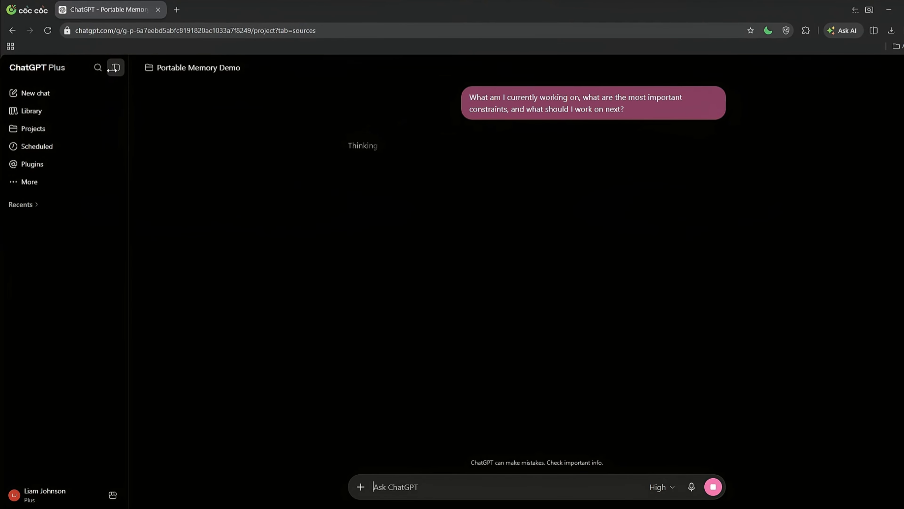
left_click(113, 69)
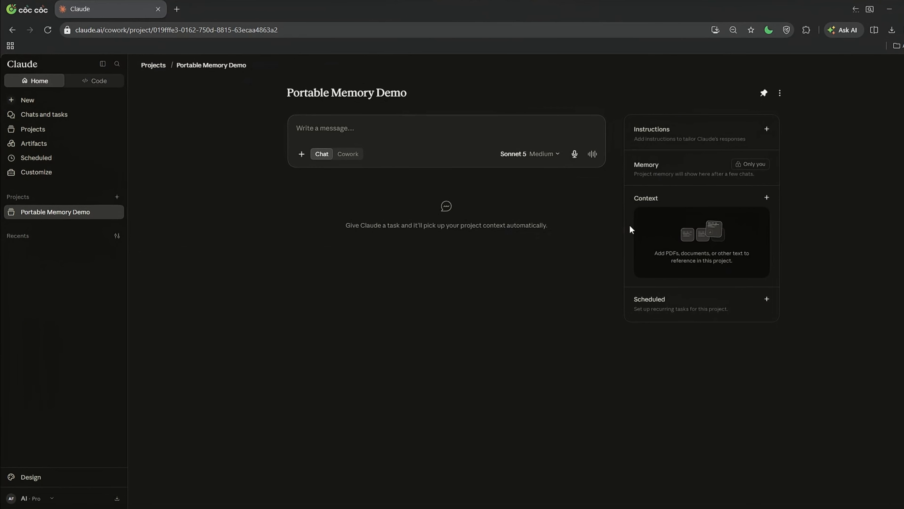
Step: In Claude's Portable Memory Demo project, add AI Fire Memory File from Drive as context and ask about current work, most important constraints and what comes next
left_click(766, 197)
mouse_move(747, 262)
left_click(842, 86)
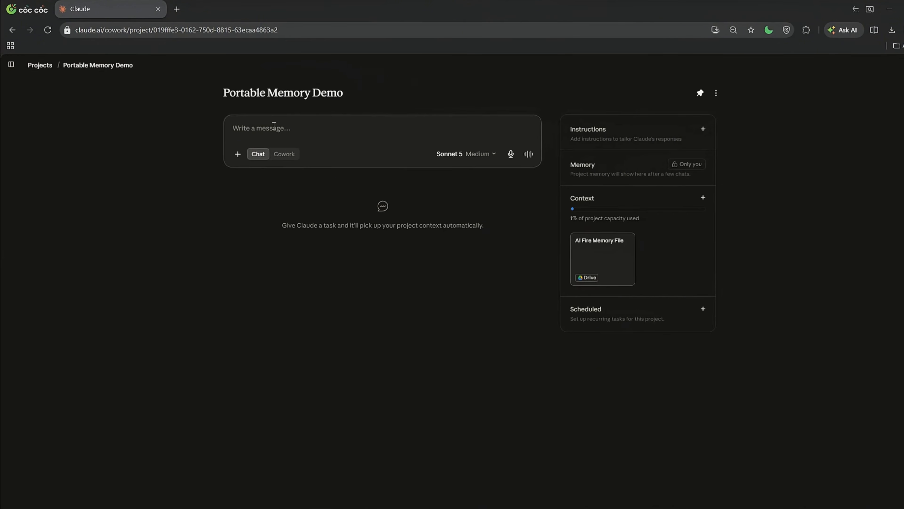
type("What am I currently working on, what are the most important constraints, and what should I work on next?")
left_click(528, 153)
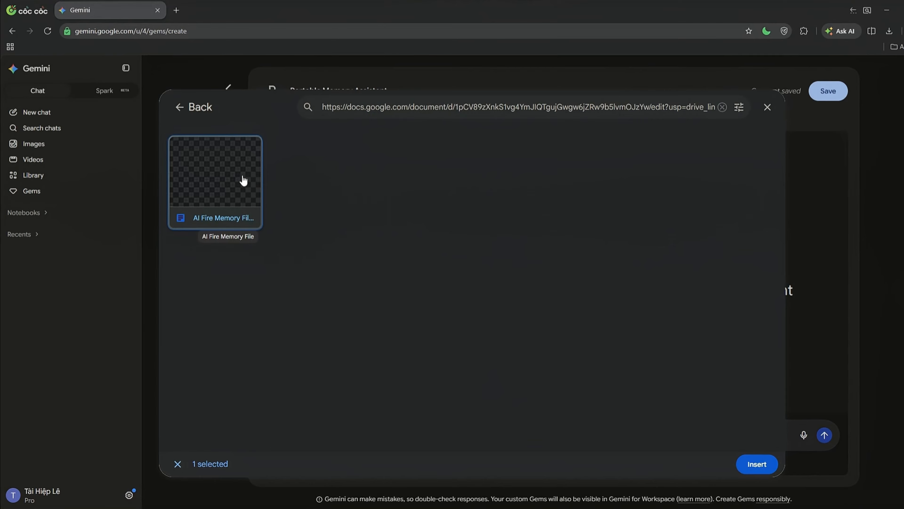
Step: In Gemini, insert the AI Fire Memory File as knowledge for the Portable Memory Assistant Gem and save the Gem
left_click(751, 468)
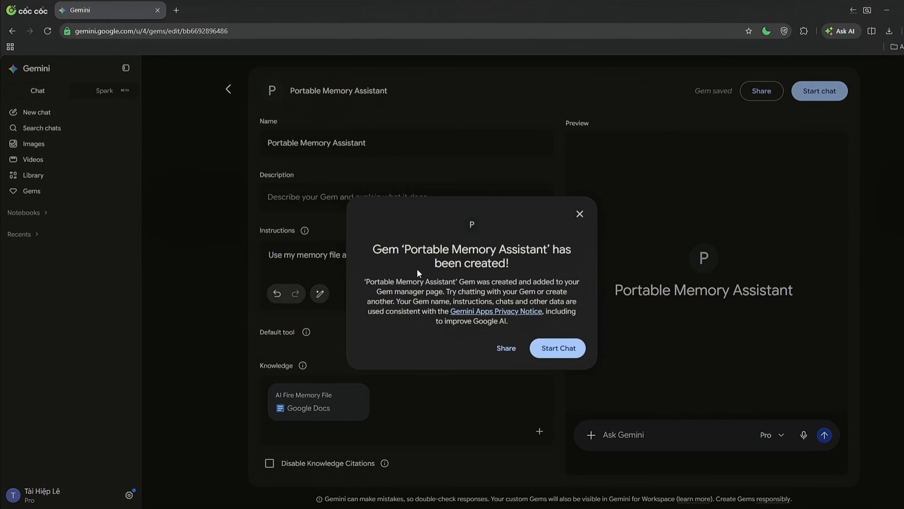
Step: Start a chat with the Portable Memory Assistant Gem and ask about current work, the most important constraints and what to work on next
left_click(556, 353)
type("What am I currently working on, what are the most important constraints, and what should I work on next?")
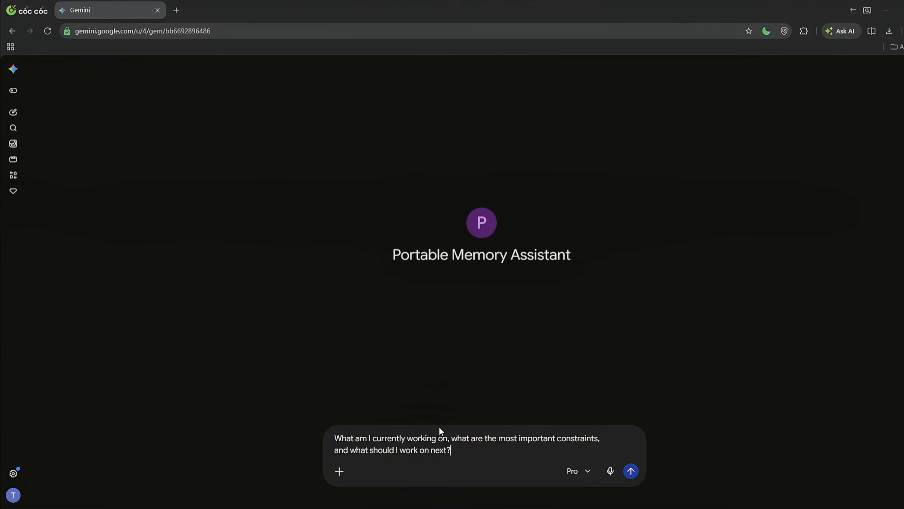
left_click(631, 471)
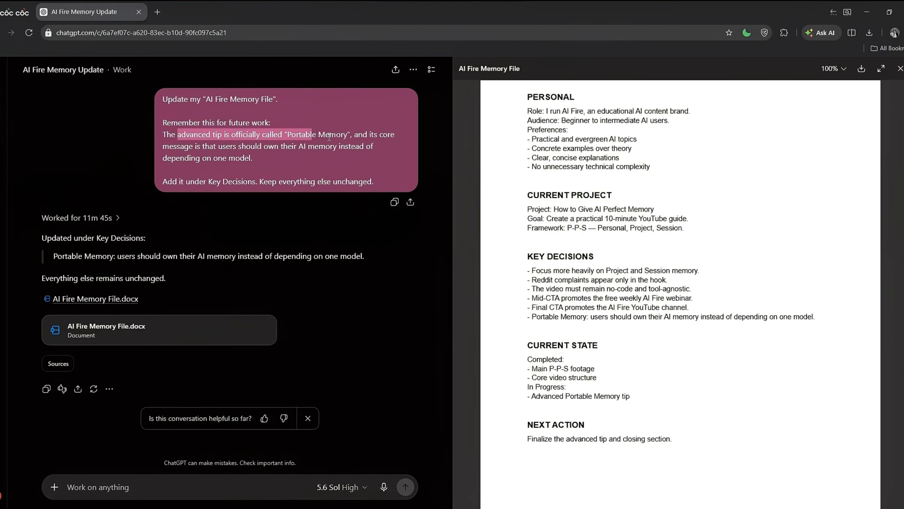
Step: In ChatGPT's AI Fire Memory Update chat, review the update request's name and core message and the Portable Memory entry under Key Decisions
left_click_drag(329, 136, 191, 148)
left_click_drag(319, 148, 399, 169)
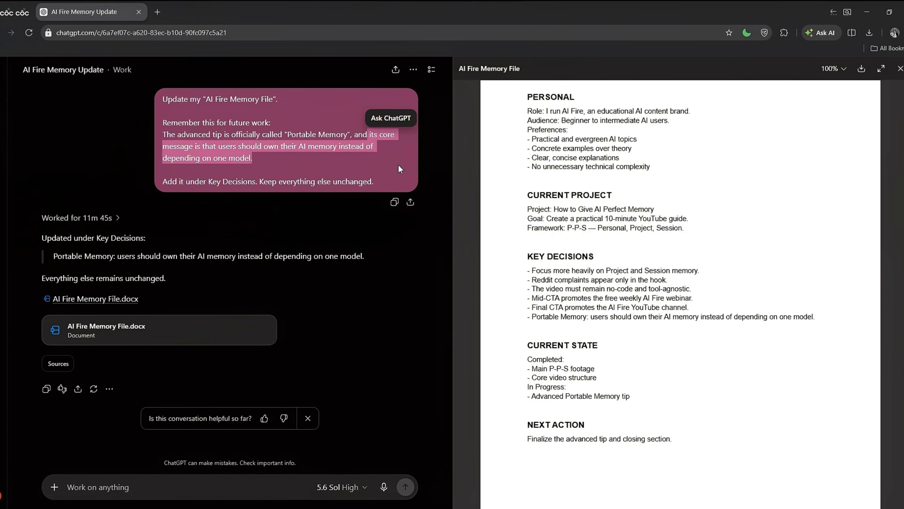
left_click_drag(533, 318, 585, 317)
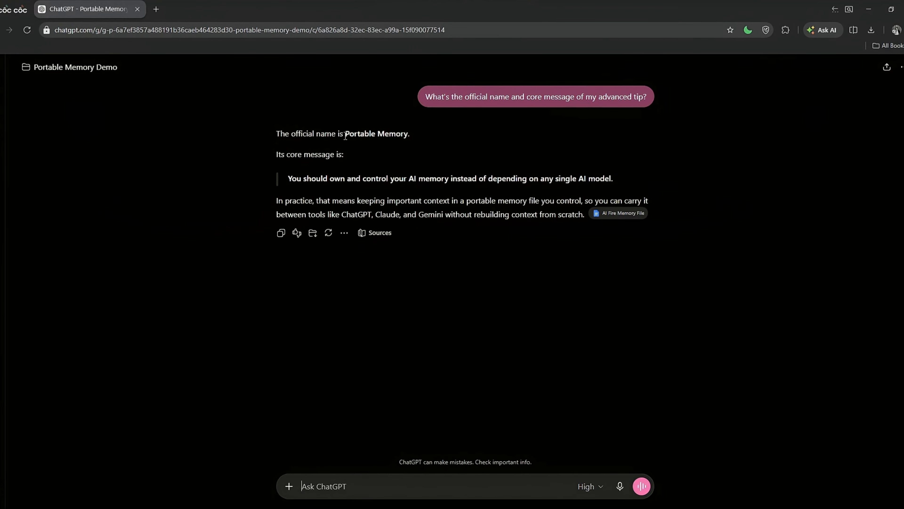
Step: Compare the answers from ChatGPT, Claude and the Gemini Gem about the advanced tip's official name and core message
left_click_drag(410, 133, 410, 134)
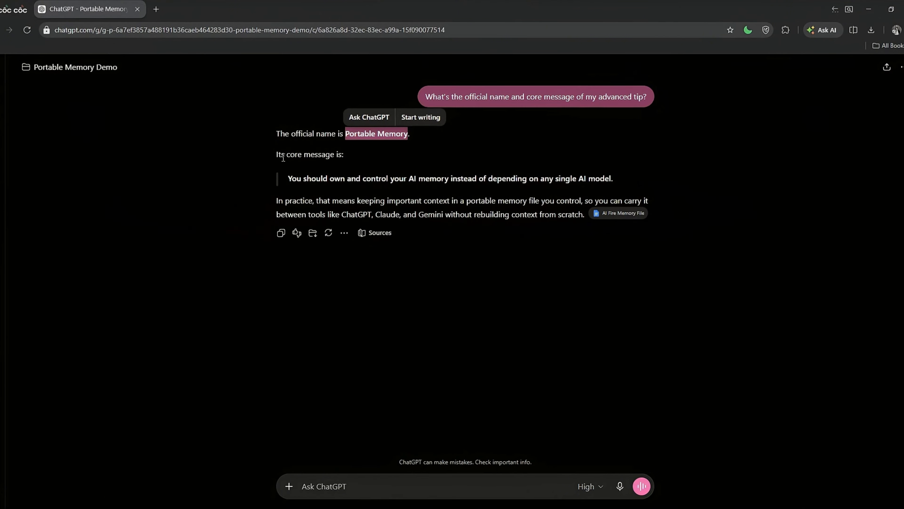
left_click_drag(284, 155, 342, 155)
left_click_drag(288, 178, 626, 180)
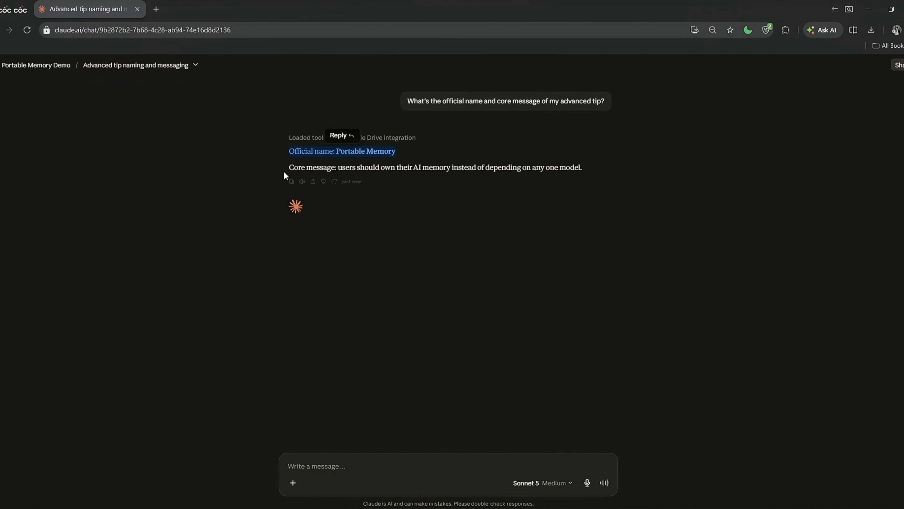
left_click_drag(565, 161, 605, 163)
left_click(581, 201)
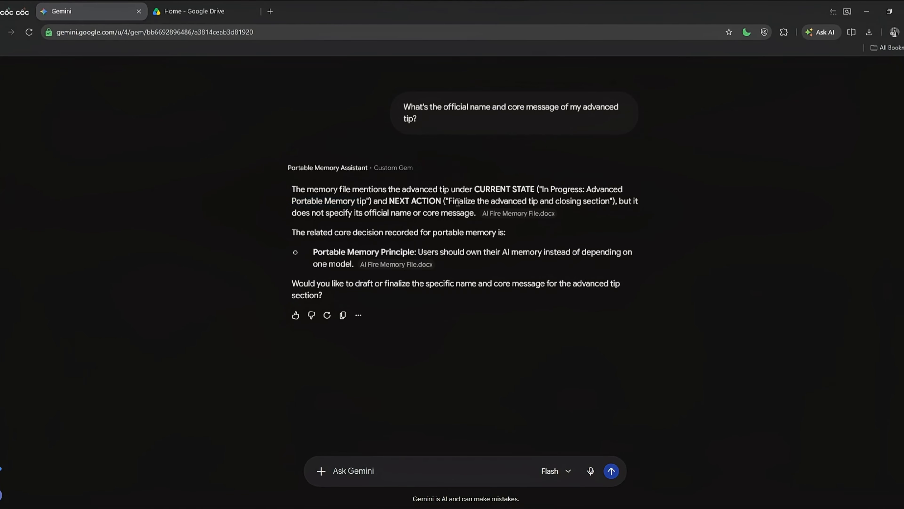
left_click_drag(448, 202, 615, 206)
left_click_drag(291, 232, 506, 233)
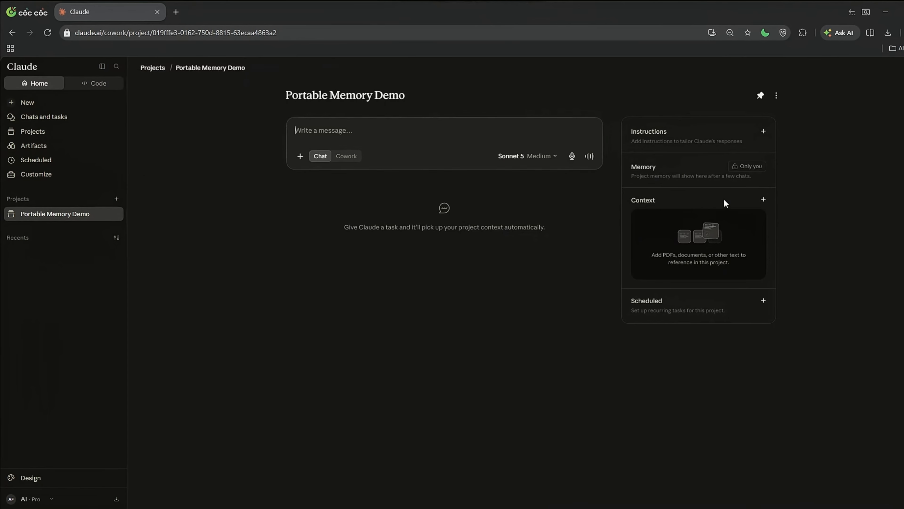
Step: In Claude's Portable Memory Demo project, choose a source for adding new context to the project
left_click(763, 199)
mouse_move(726, 264)
left_click(791, 249)
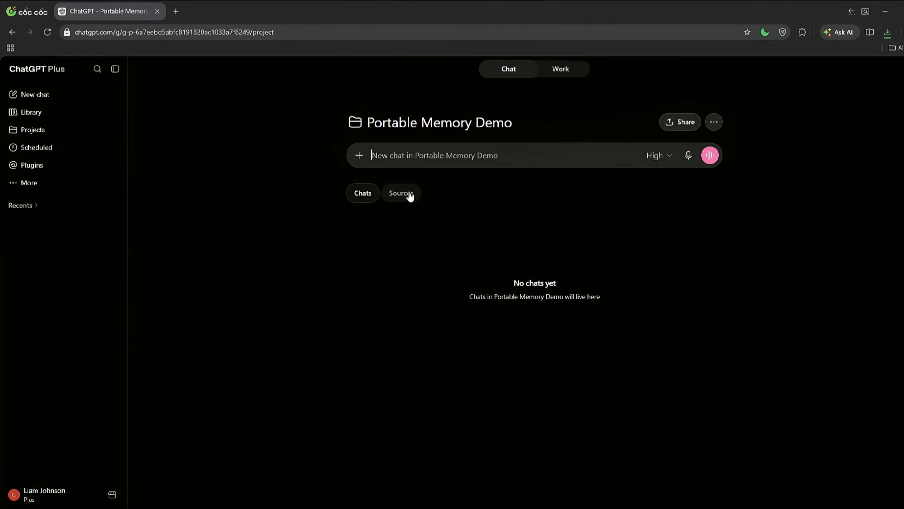
Step: In ChatGPT's Portable Memory Demo project, upload AI Fire Memory File from the Downloads folder as a source
left_click(408, 195)
left_click(528, 323)
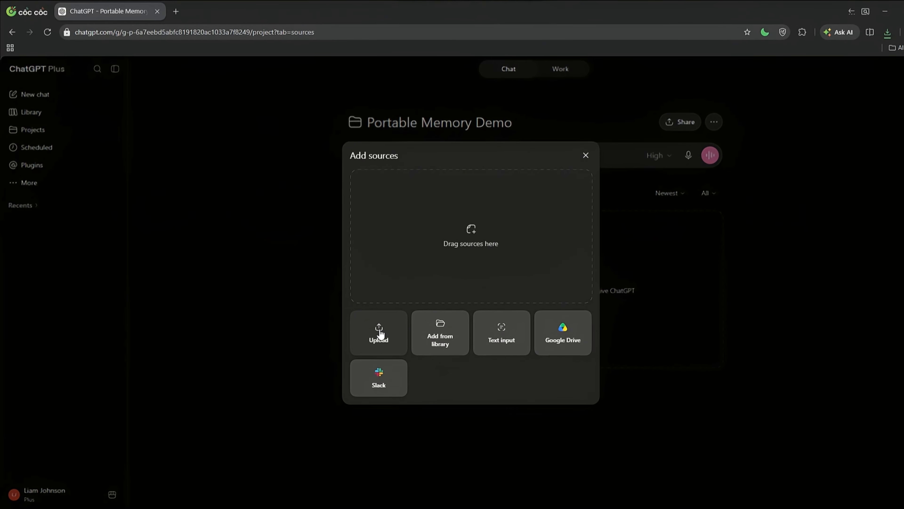
left_click(380, 333)
left_click(362, 207)
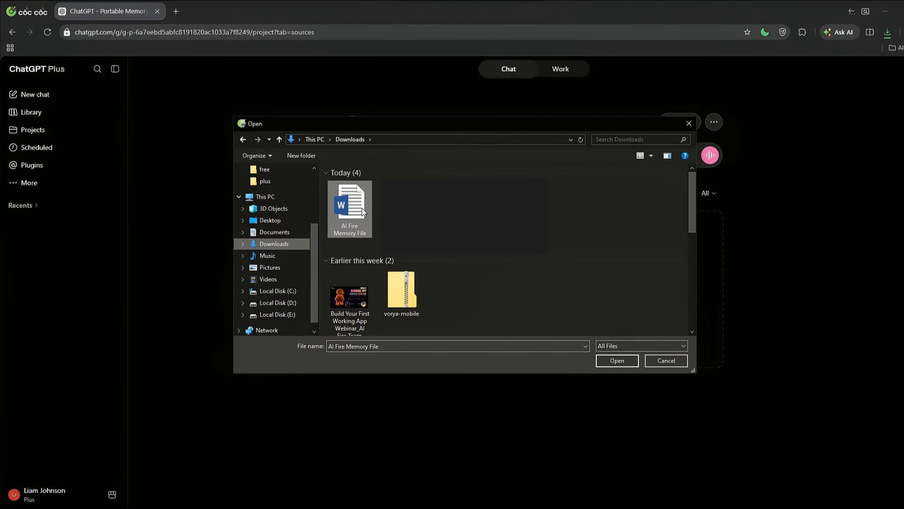
double_click(362, 208)
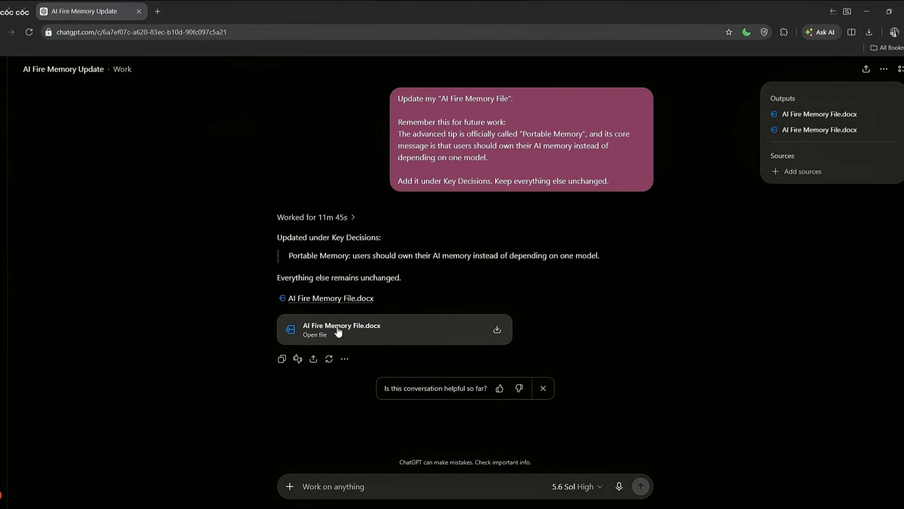
Step: In ChatGPT's AI Fire Memory Update chat, open AI Fire Memory File.docx and review its contents at 100% zoom
left_click(338, 331)
left_click(835, 68)
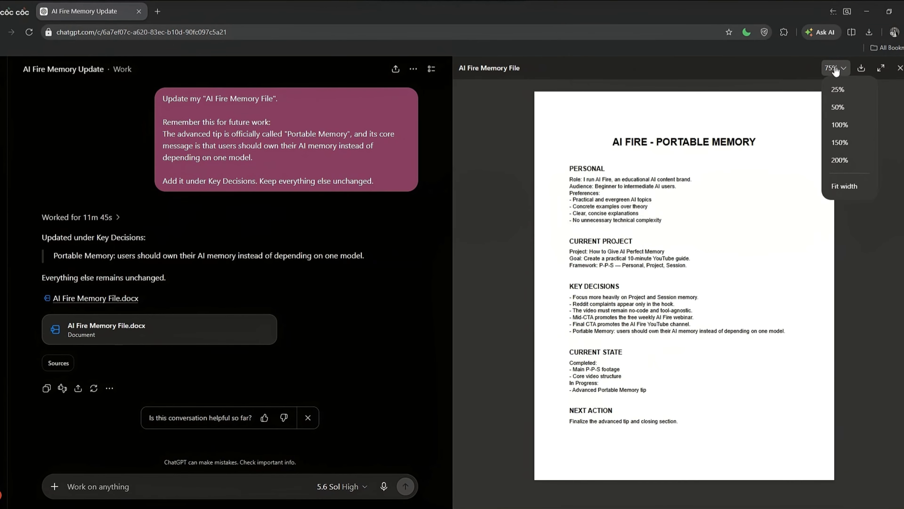
left_click(852, 126)
scroll(788, 286, "down", 2)
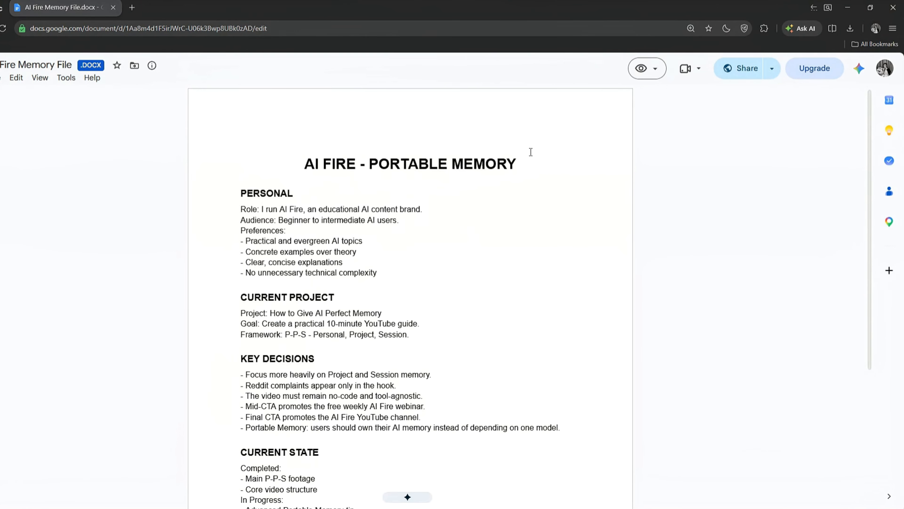
Step: In the memory file in Google Docs, open the Gemini assistant
left_click(859, 68)
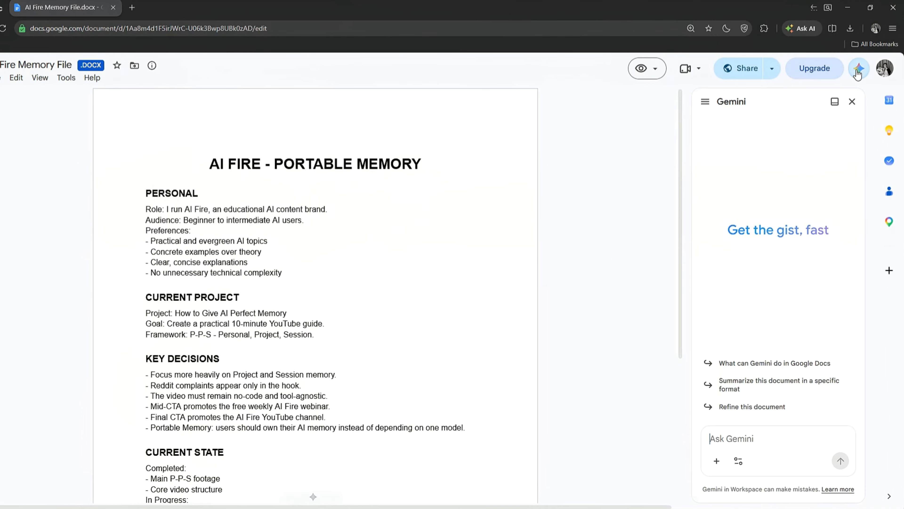